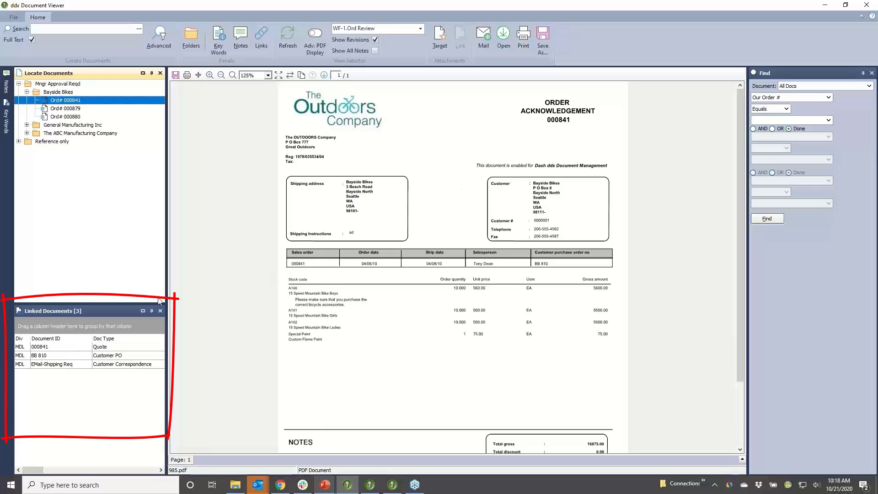
# View the order's linked Quote, Customer PO and Customer Correspondence documents one after another.
pyautogui.click(107, 347)
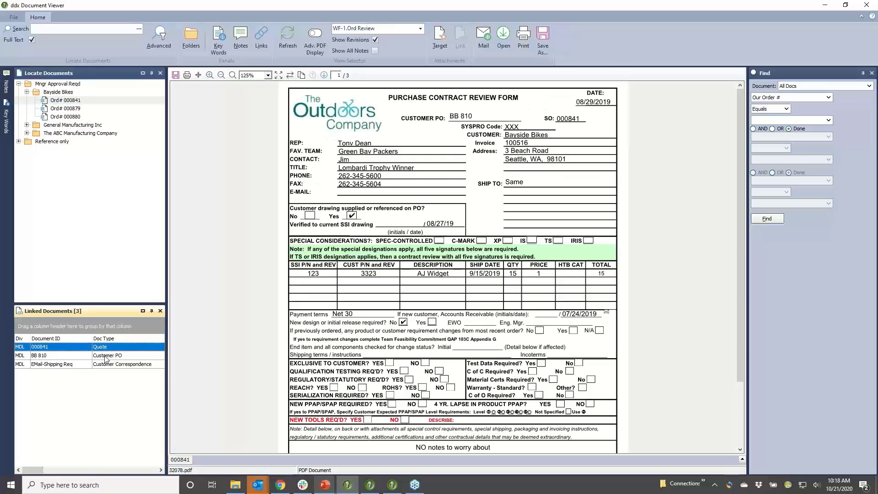
pyautogui.click(108, 356)
pyautogui.click(110, 365)
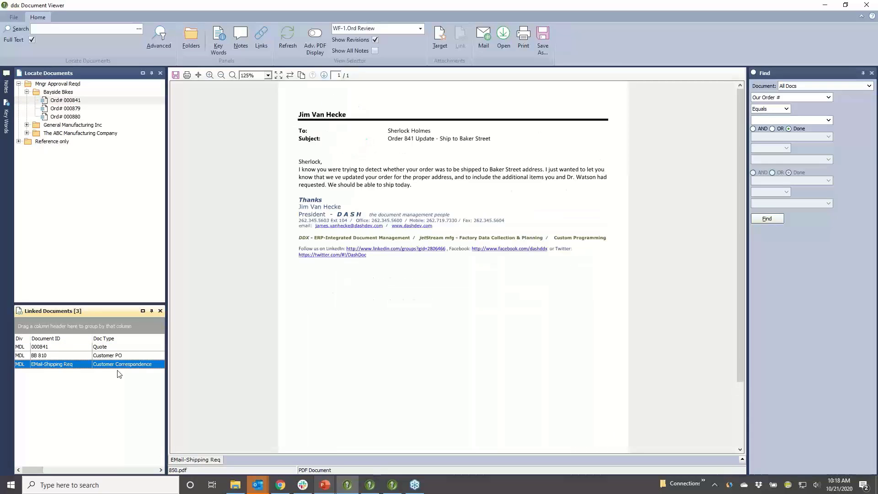
# Add a note reading "Please process" with priority 2 to the first Bayside Bikes order, save it and review it.
pyautogui.click(91, 100)
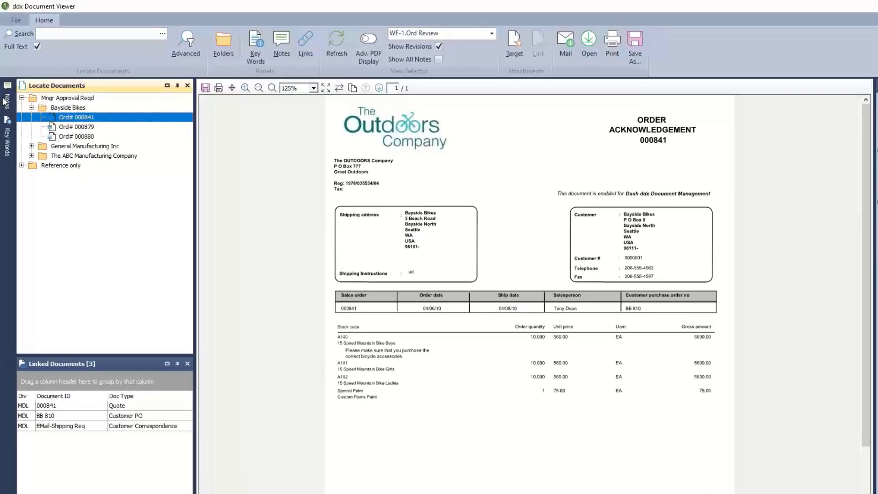
pyautogui.click(4, 83)
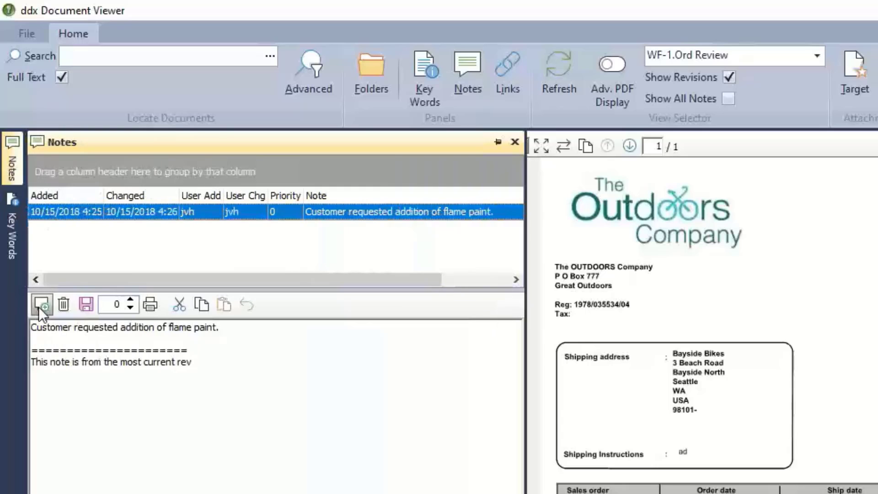
pyautogui.click(40, 307)
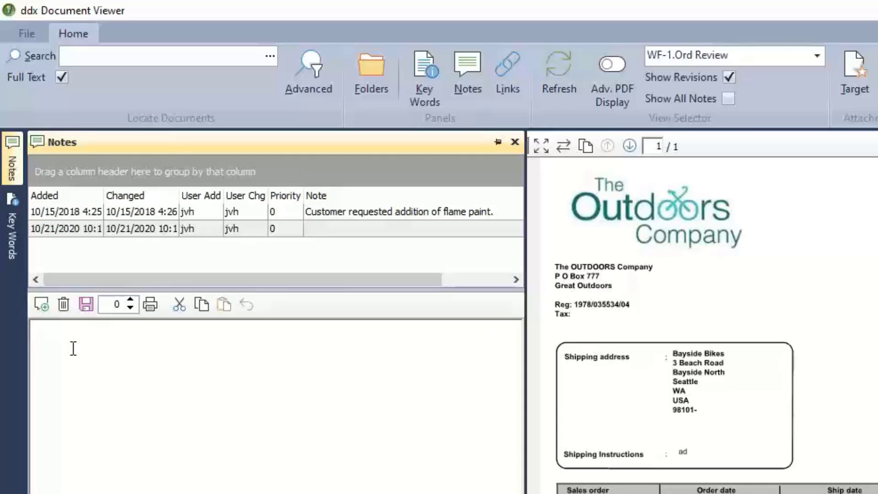
pyautogui.write('Please process')
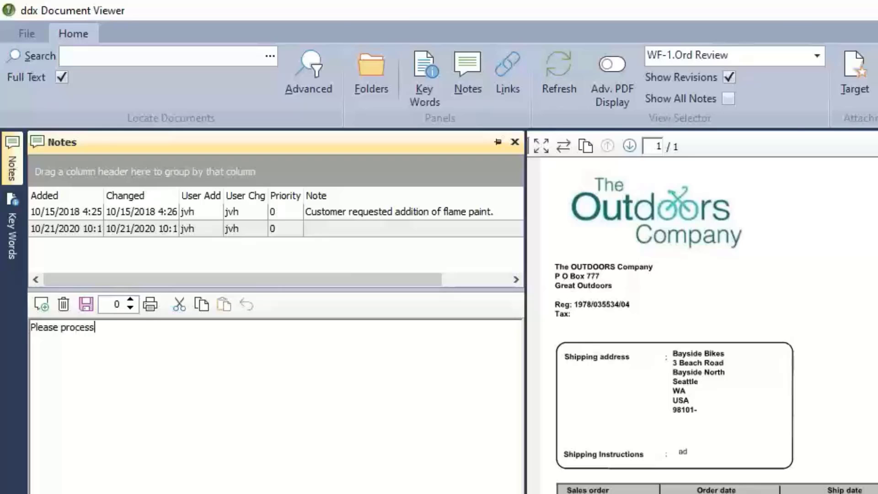
pyautogui.click(131, 301)
pyautogui.click(130, 300)
pyautogui.click(86, 305)
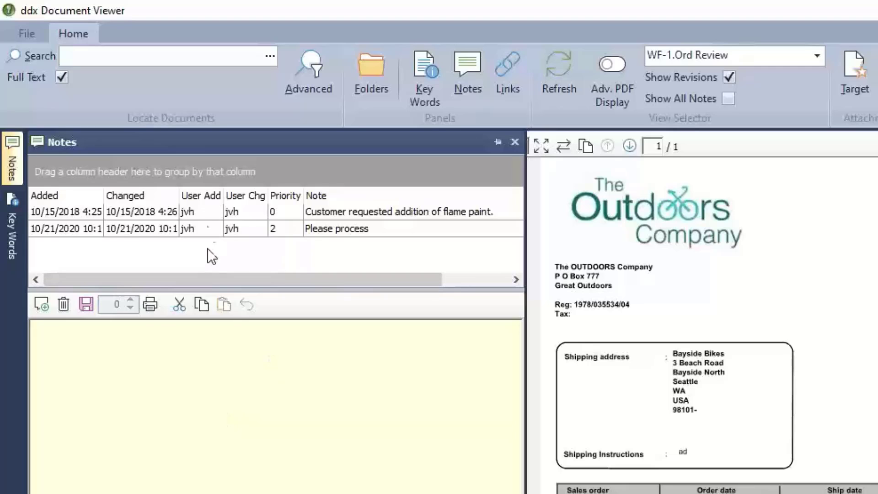
pyautogui.click(210, 225)
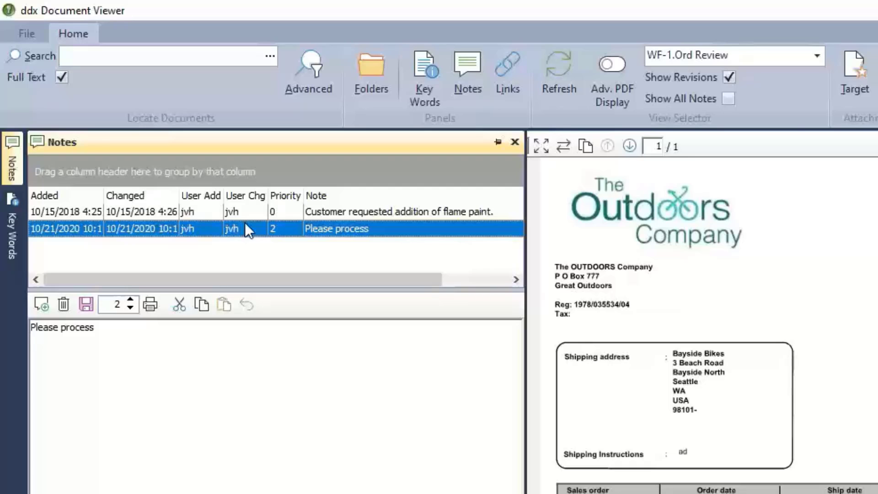
pyautogui.click(816, 321)
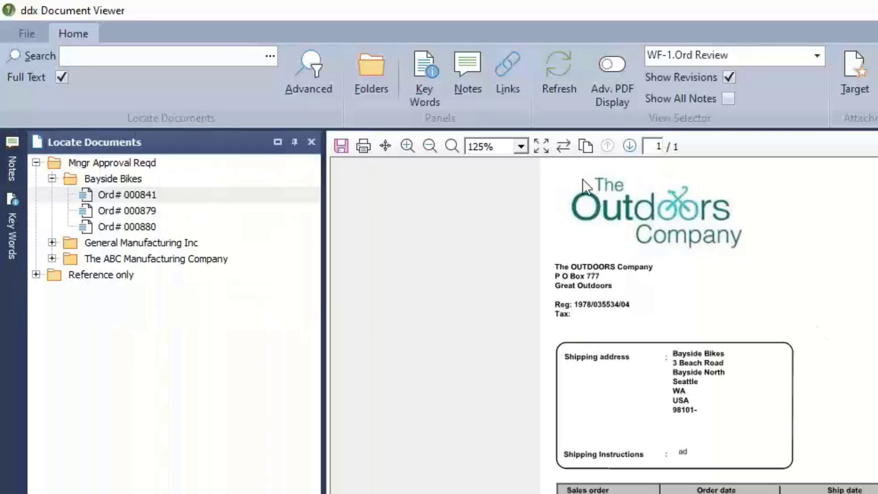
# Refresh the WF-1.Ord Review view and list the Bayside Bikes orders under Mngr Approval Reqd.
pyautogui.click(563, 70)
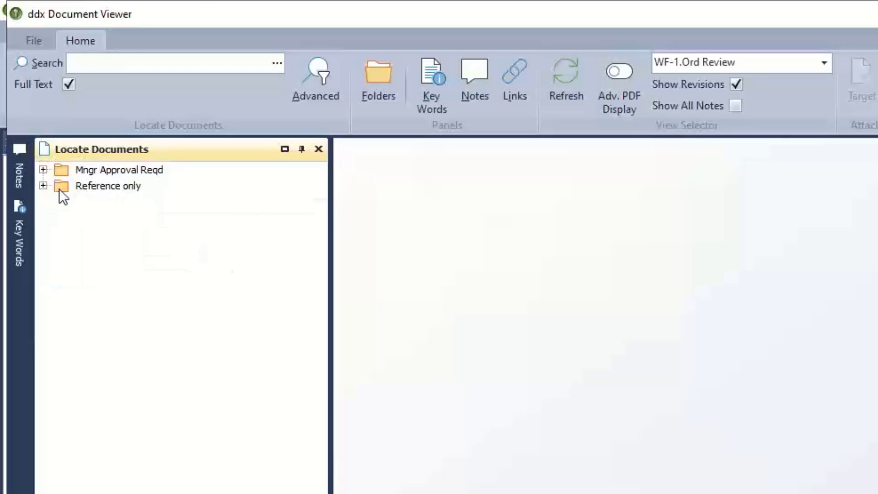
pyautogui.click(40, 168)
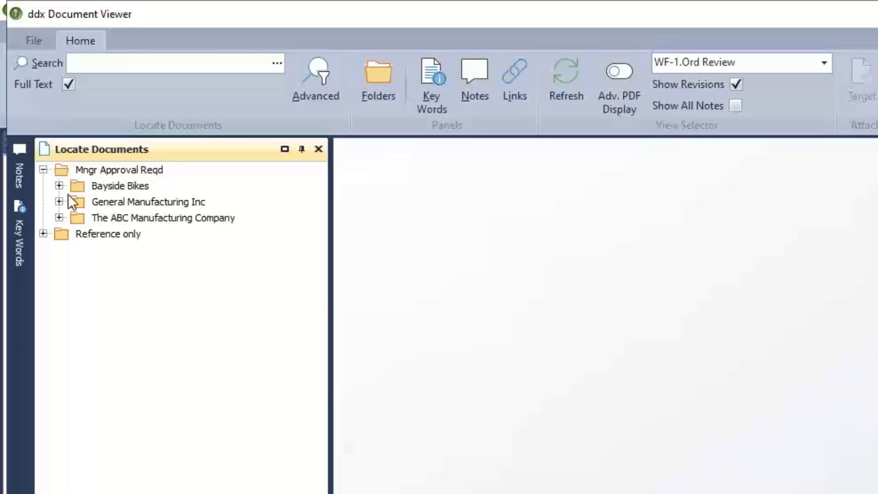
pyautogui.click(59, 185)
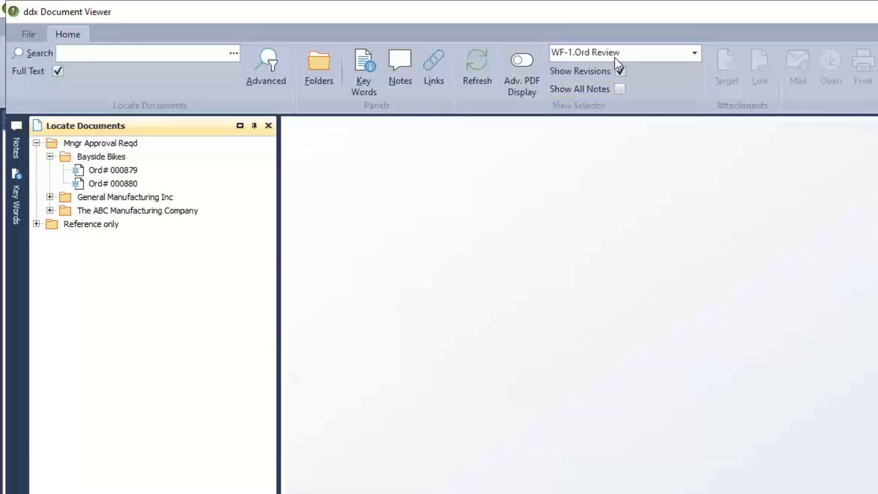
# Switch to the WF-2.Eng Rev Copy view and open the Bayside Bikes order under Eng Approval Reqd.
pyautogui.moveTo(616, 59)
pyautogui.click(694, 53)
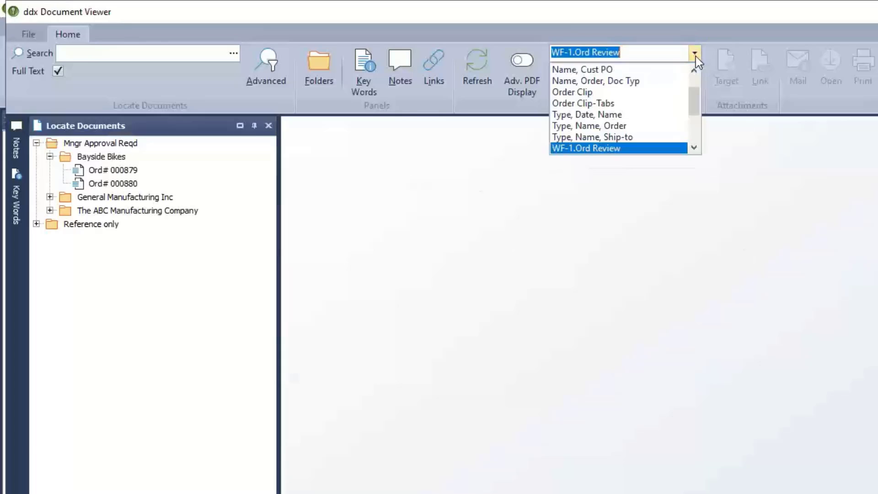
pyautogui.click(693, 148)
pyautogui.click(694, 148)
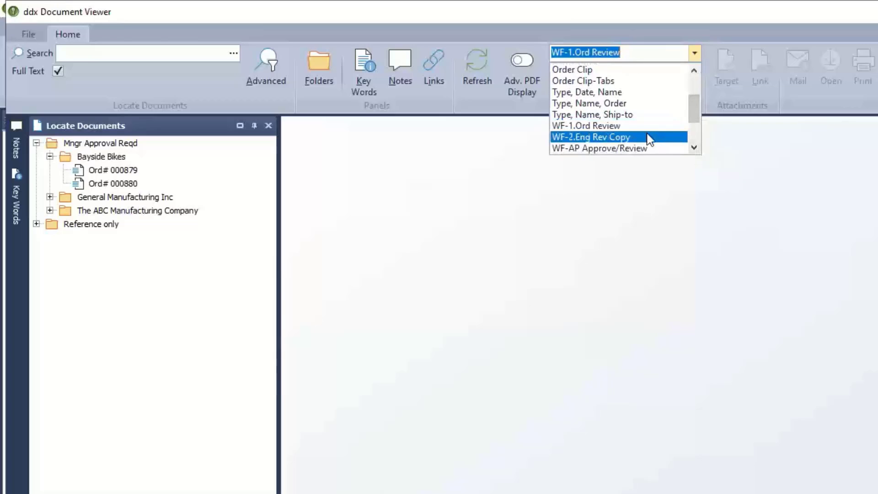
pyautogui.click(595, 140)
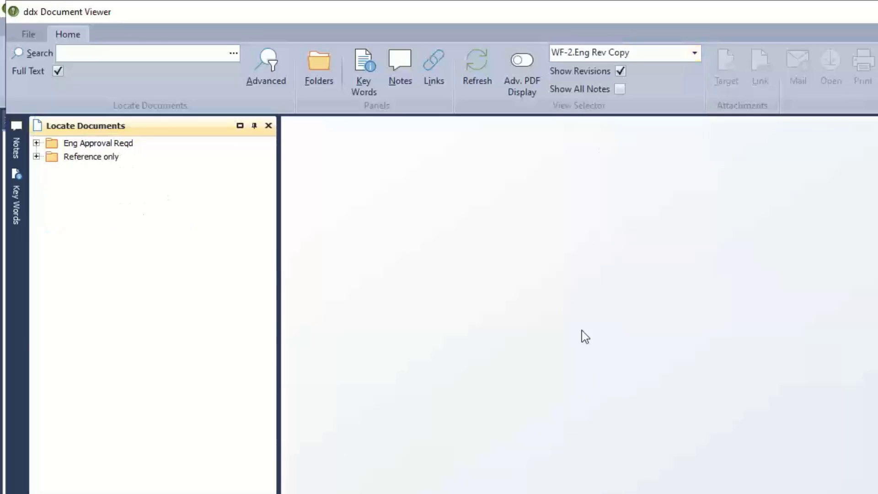
pyautogui.click(36, 143)
pyautogui.click(50, 156)
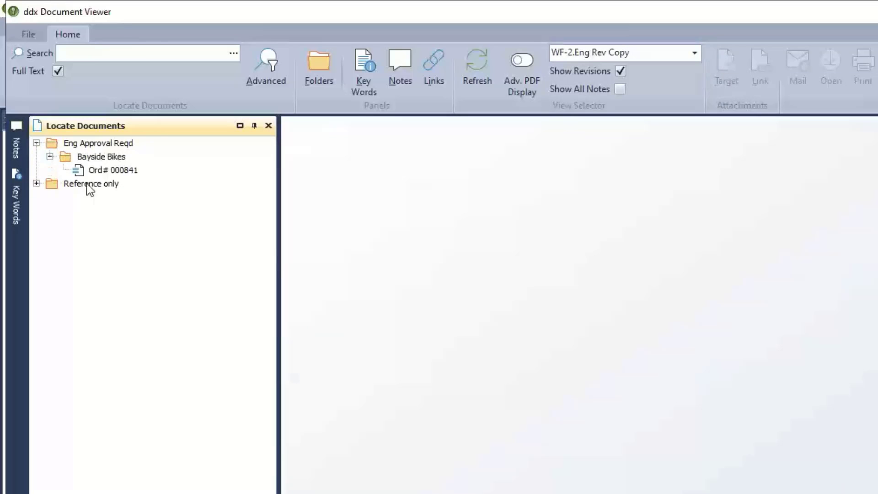
pyautogui.click(94, 169)
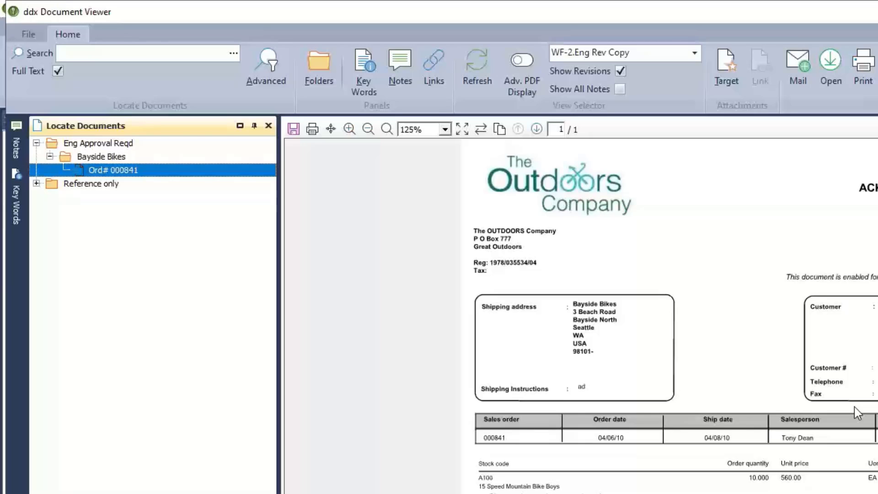
# Switch to the Order Clip view and search for all documents containing the reviewed Bayside Bikes order's number.
pyautogui.click(697, 54)
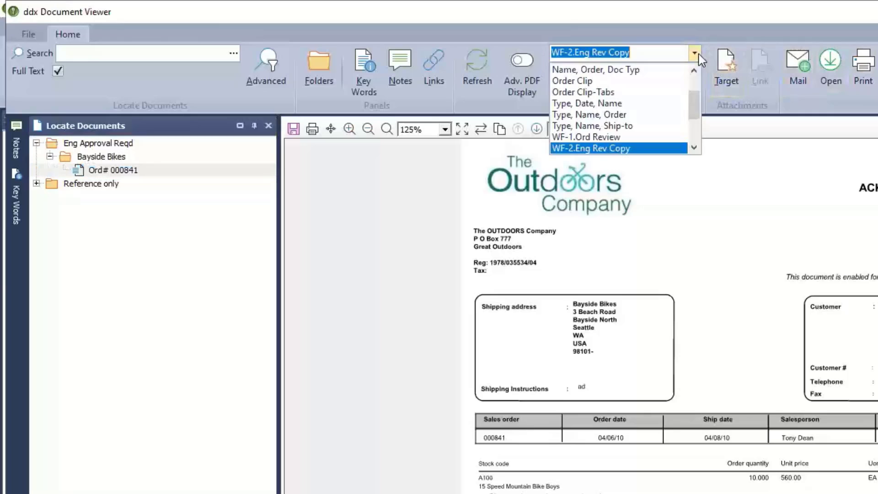
pyautogui.click(572, 80)
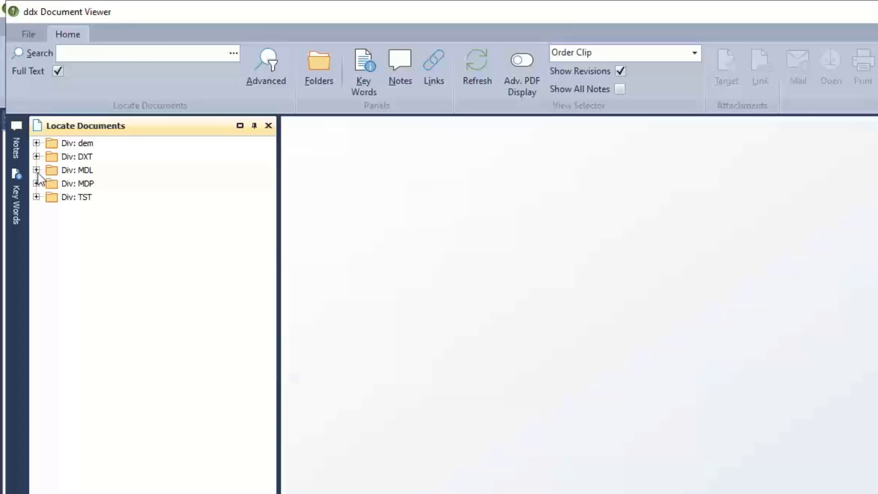
pyautogui.click(144, 54)
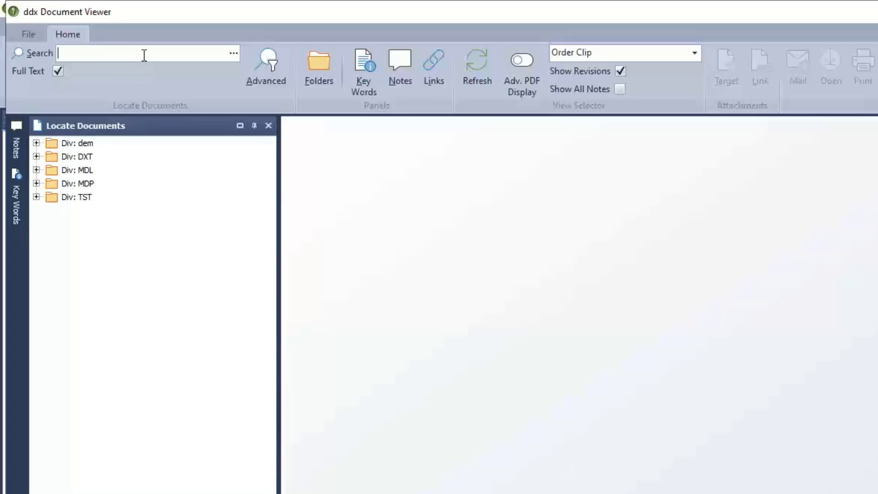
pyautogui.write('000841')
pyautogui.press('Return')
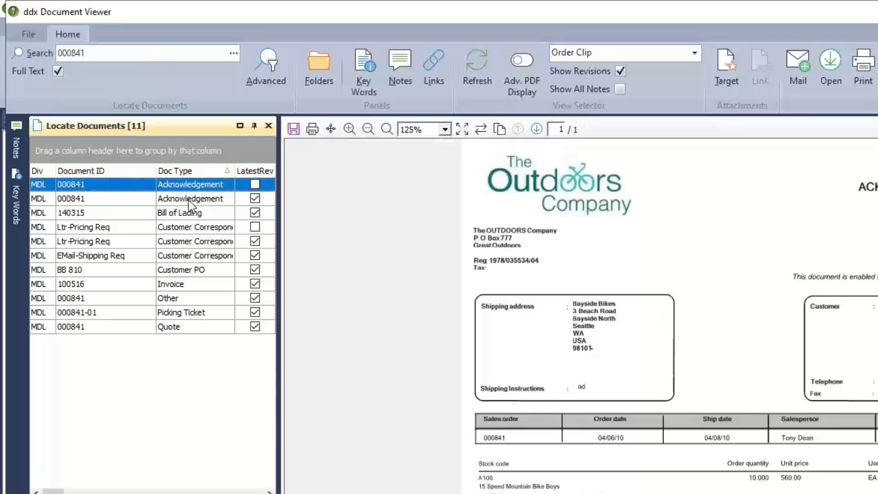
# Open the latest revision of the order's Acknowledgement and view its "Please process" note.
pyautogui.click(188, 198)
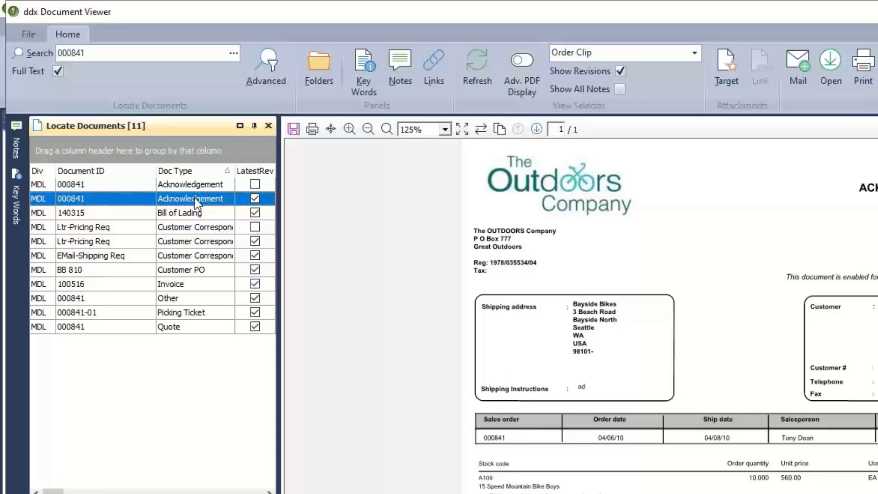
pyautogui.click(20, 151)
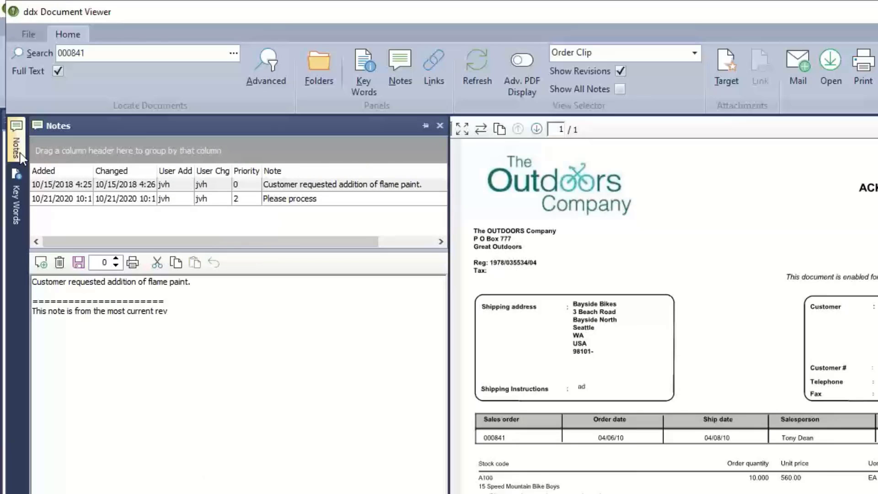
pyautogui.click(134, 201)
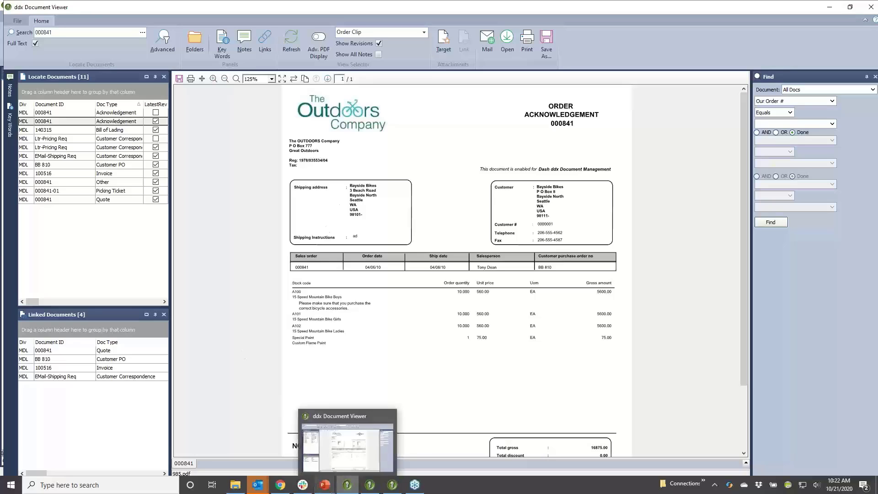
# Switch to the PowerPoint slide show and advance to the slide "Workflow: The role of DDX Views".
pyautogui.moveTo(332, 489)
pyautogui.click(394, 414)
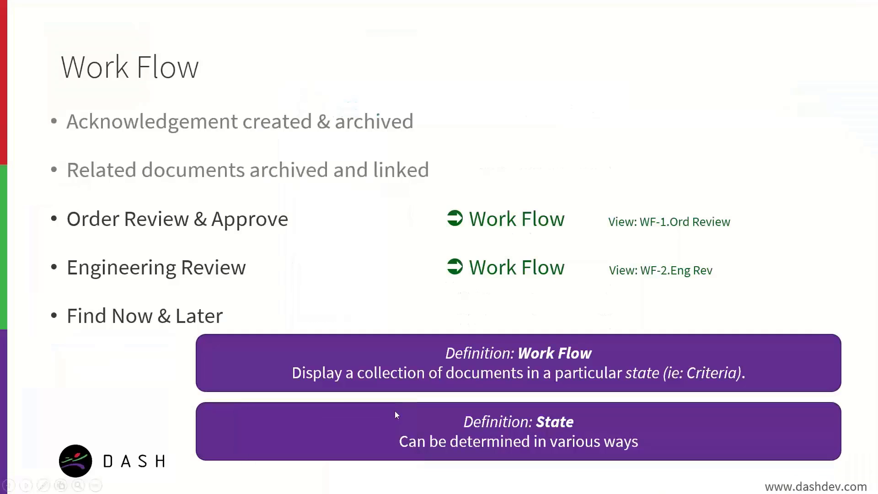
pyautogui.click(61, 322)
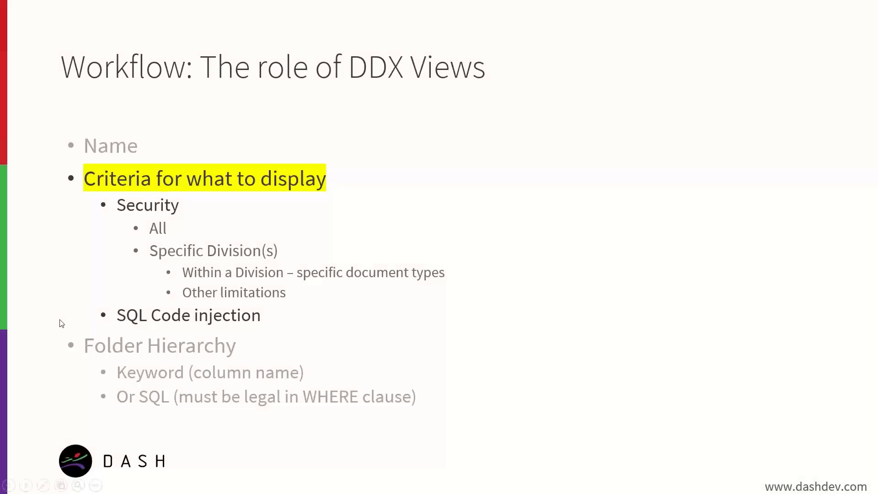